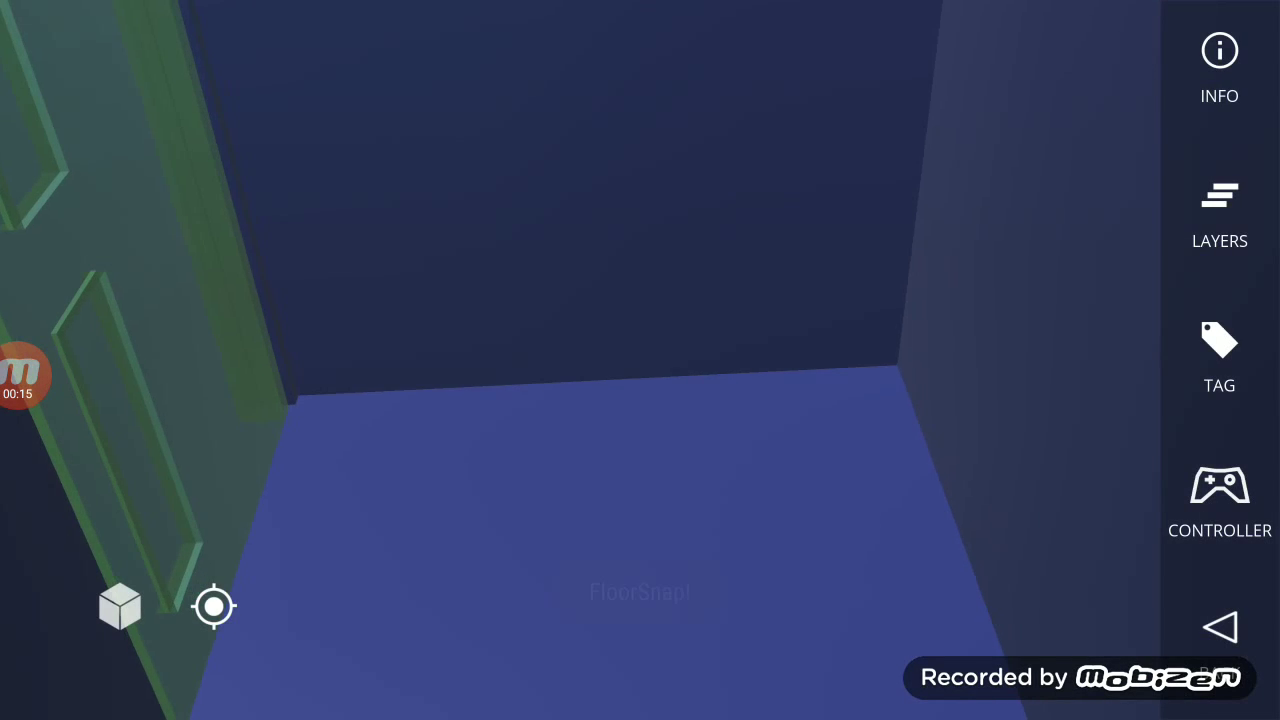
Open the LAYERS panel showing the building layer list and opacity slider.
left_click(1219, 215)
Lower the model opacity to about half and uncheck the STRUCTURAL layer.
left_click_drag(1116, 558, 957, 558)
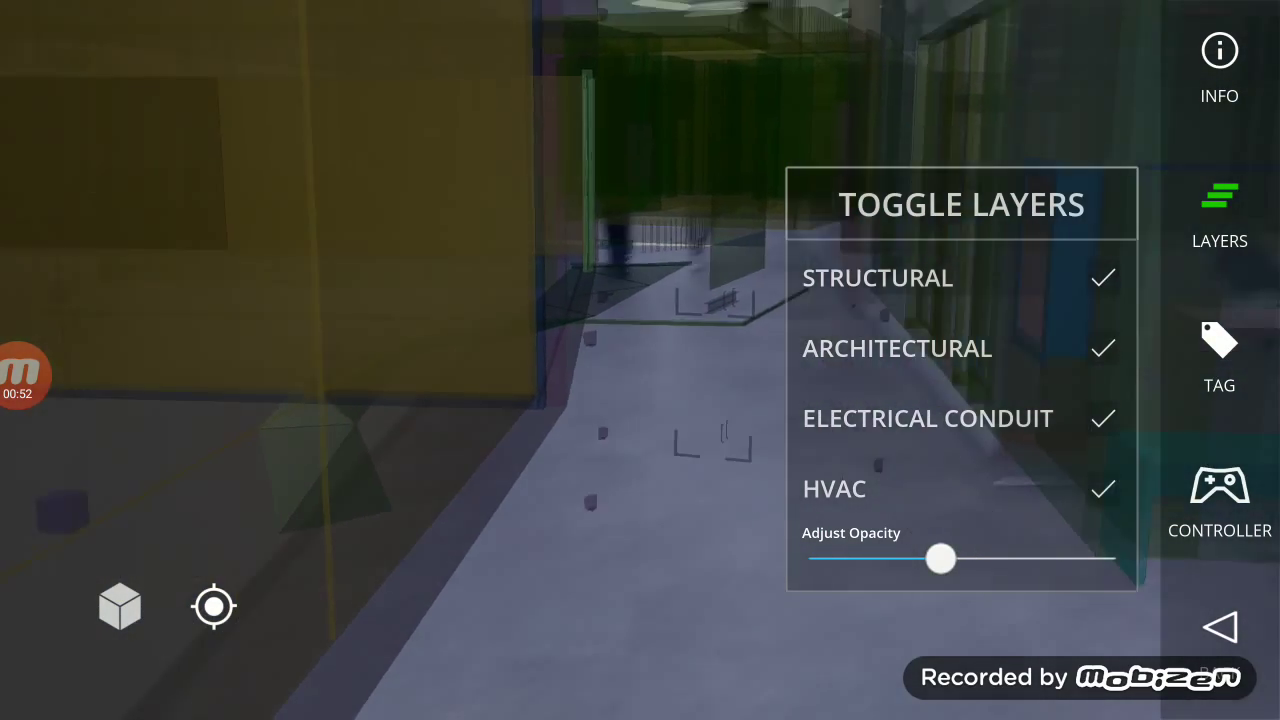
left_click(1103, 278)
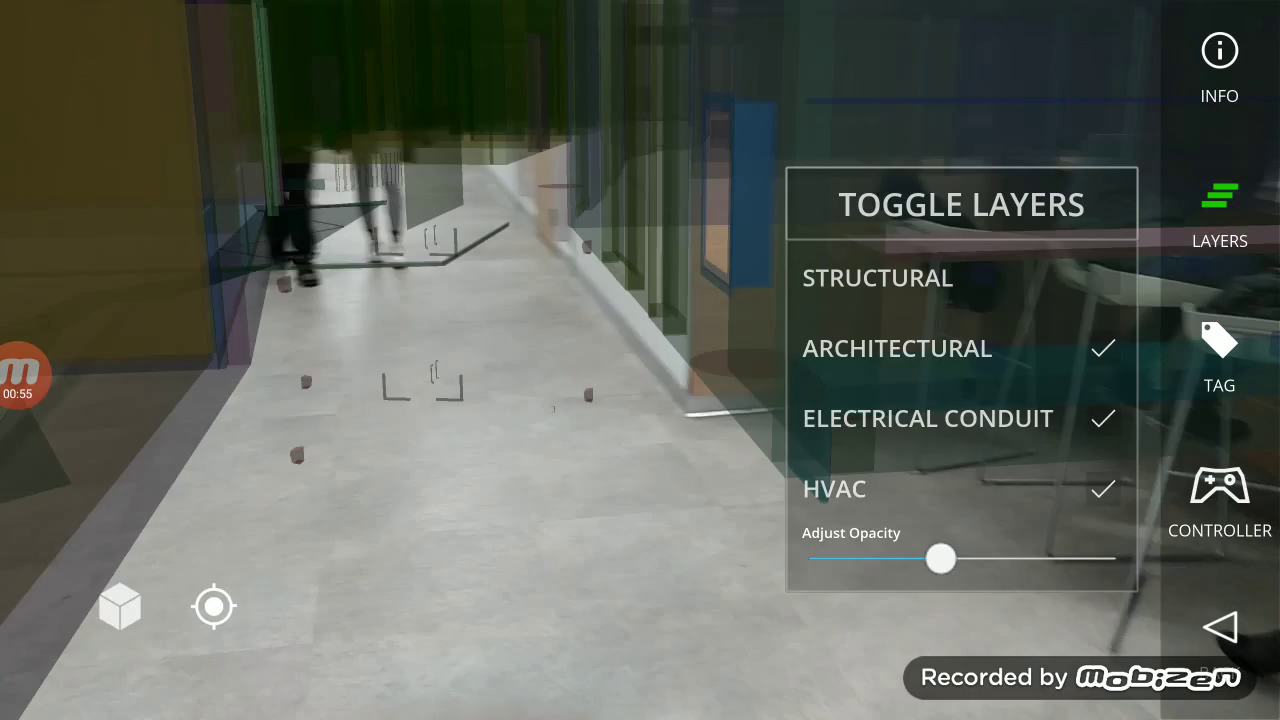
Re-check STRUCTURAL so all four building layers display.
left_click(1103, 278)
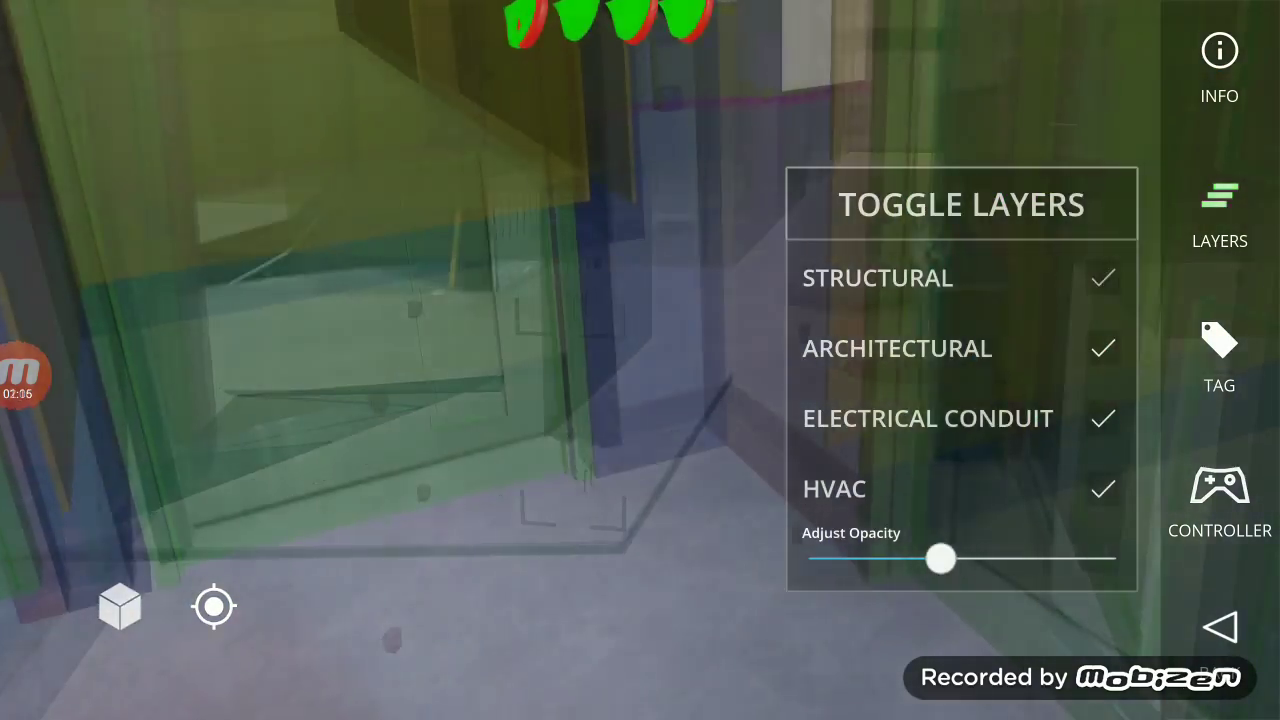
Close the LAYERS panel and snap the model to the hallway until SNAPPED! appears.
left_click(1220, 215)
left_click(120, 606)
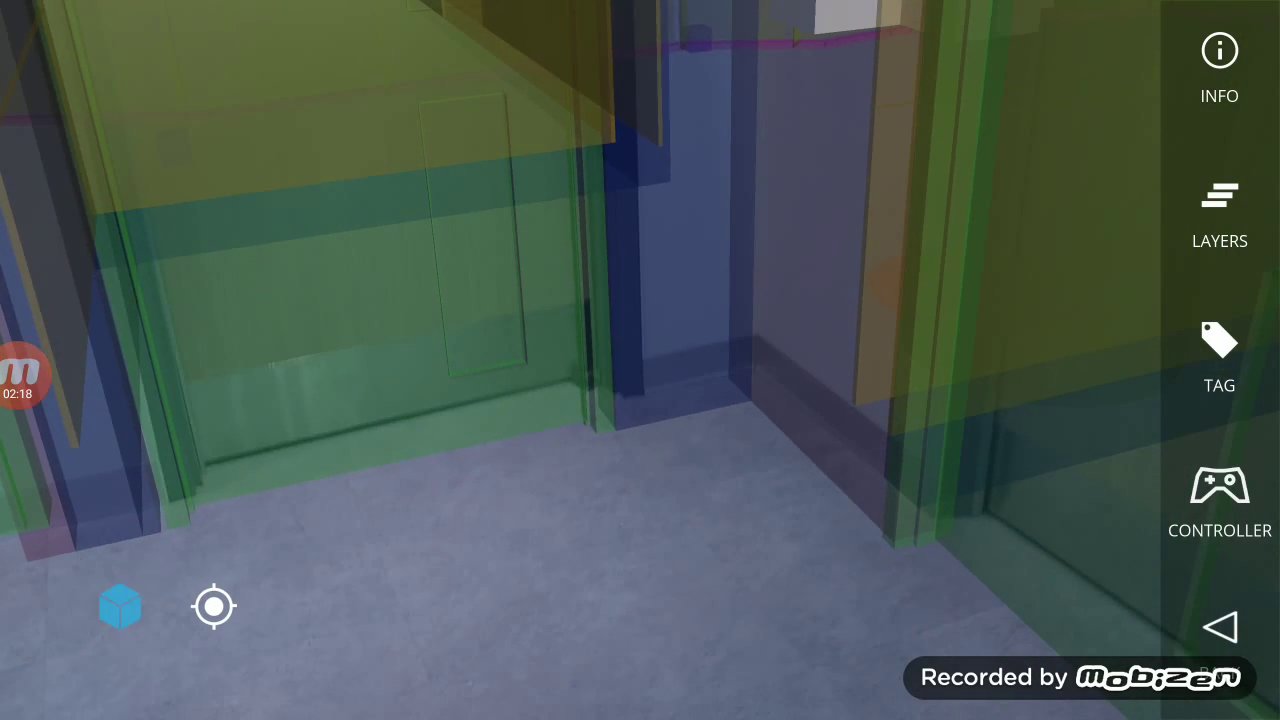